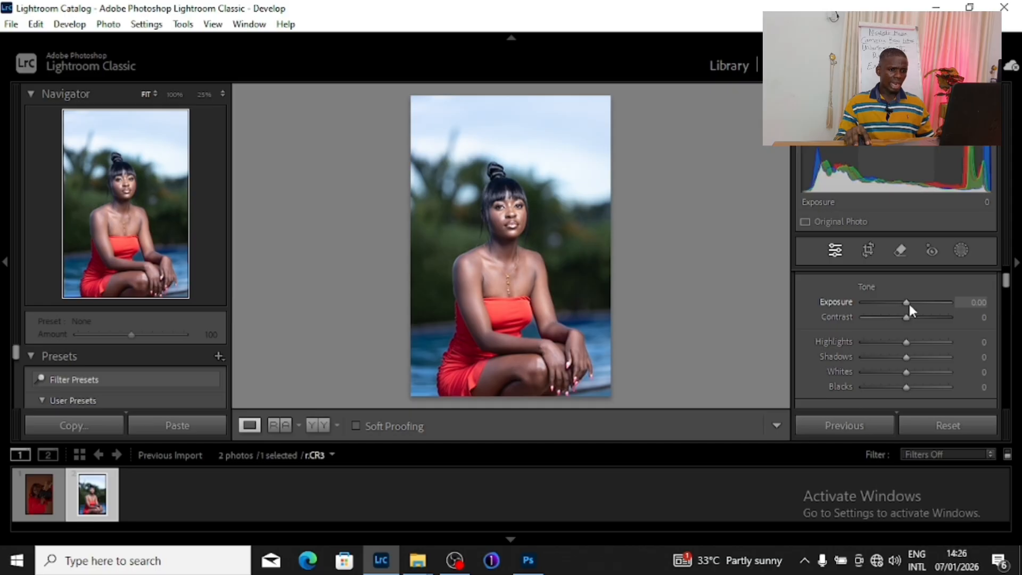
{"action": "left_click_drag", "start_coordinate": [908, 301], "coordinate": [918, 305]}
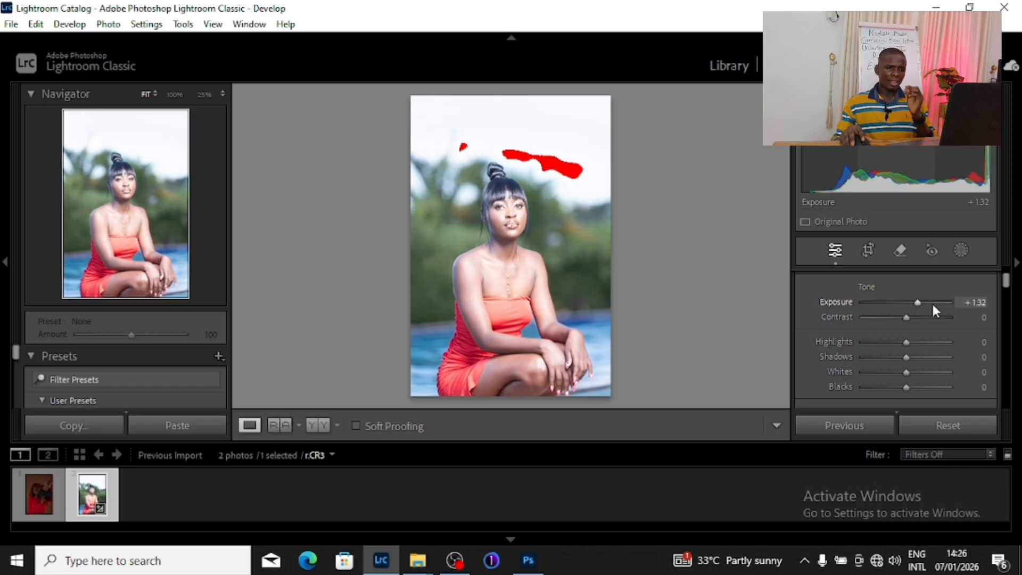
{"action": "left_click_drag", "start_coordinate": [907, 342], "coordinate": [813, 341]}
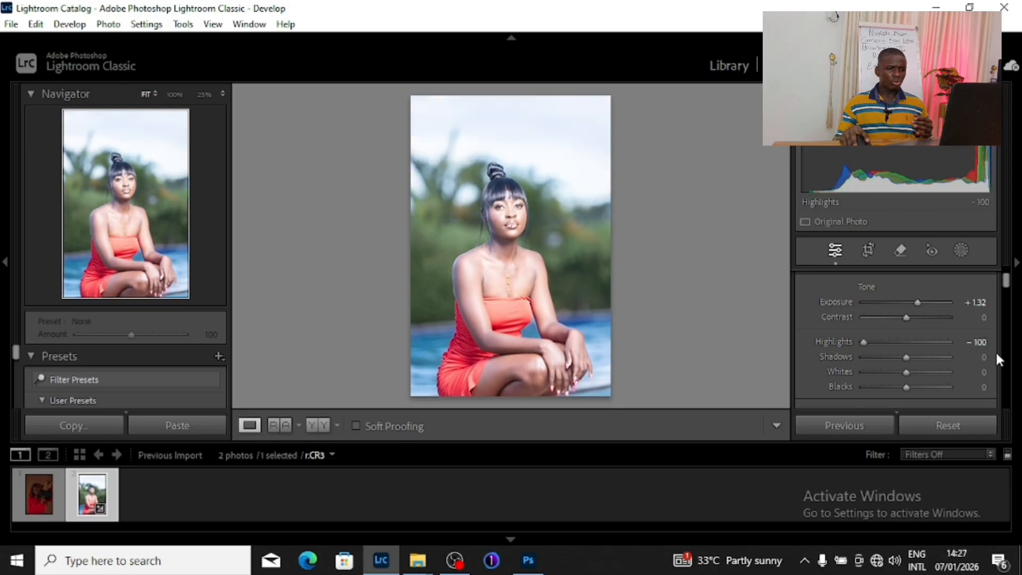
{"action": "left_click_drag", "start_coordinate": [905, 357], "coordinate": [881, 358]}
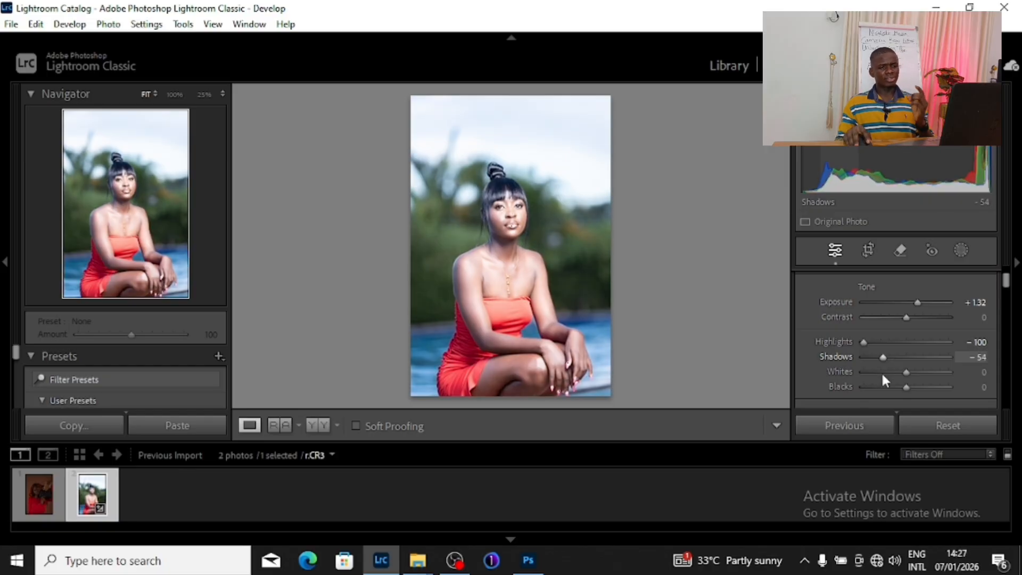
{"action": "left_click_drag", "start_coordinate": [906, 372], "coordinate": [862, 372]}
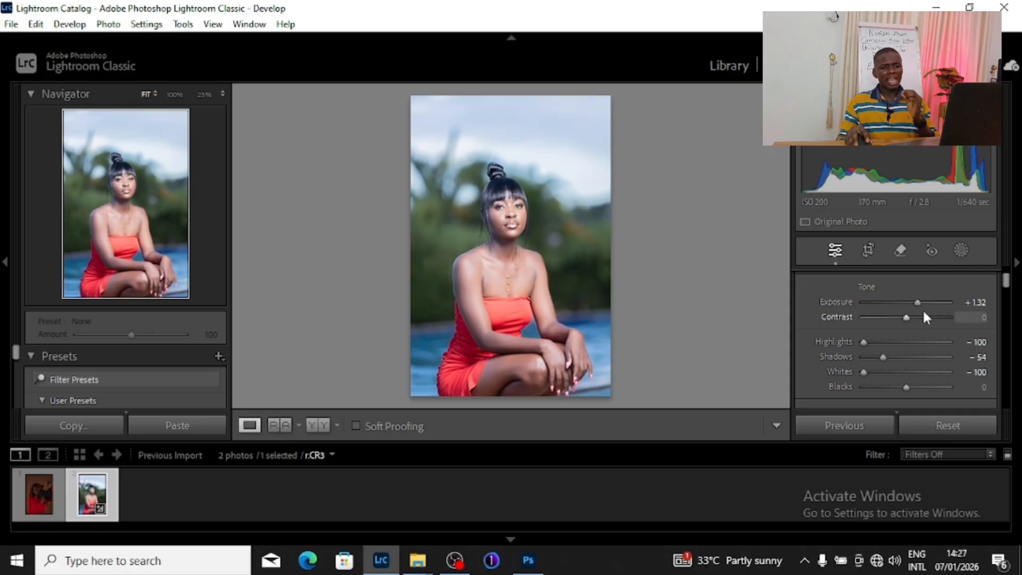
{"action": "left_click_drag", "start_coordinate": [915, 300], "coordinate": [908, 306]}
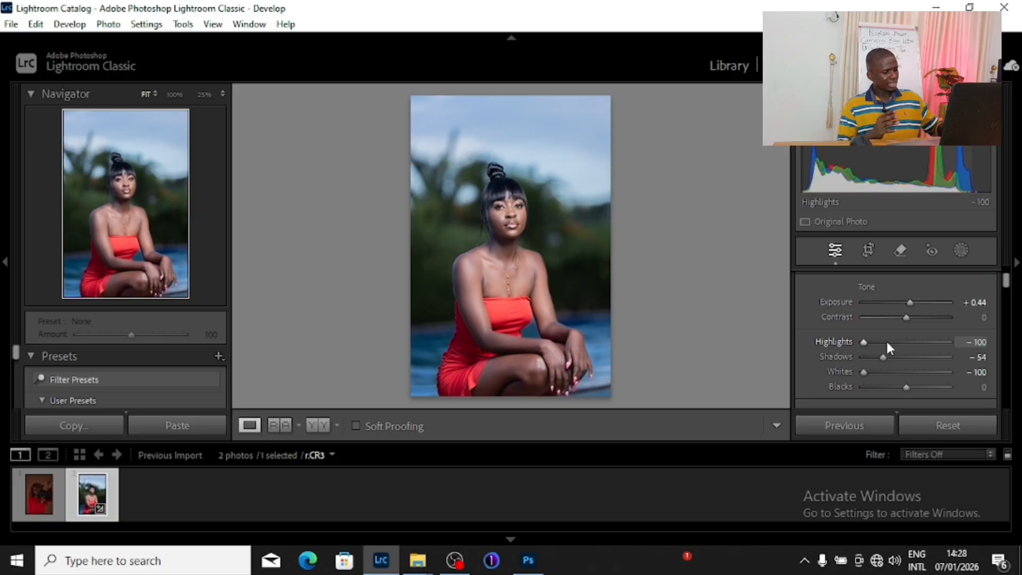
{"action": "key", "text": "ctrl+shift+r"}
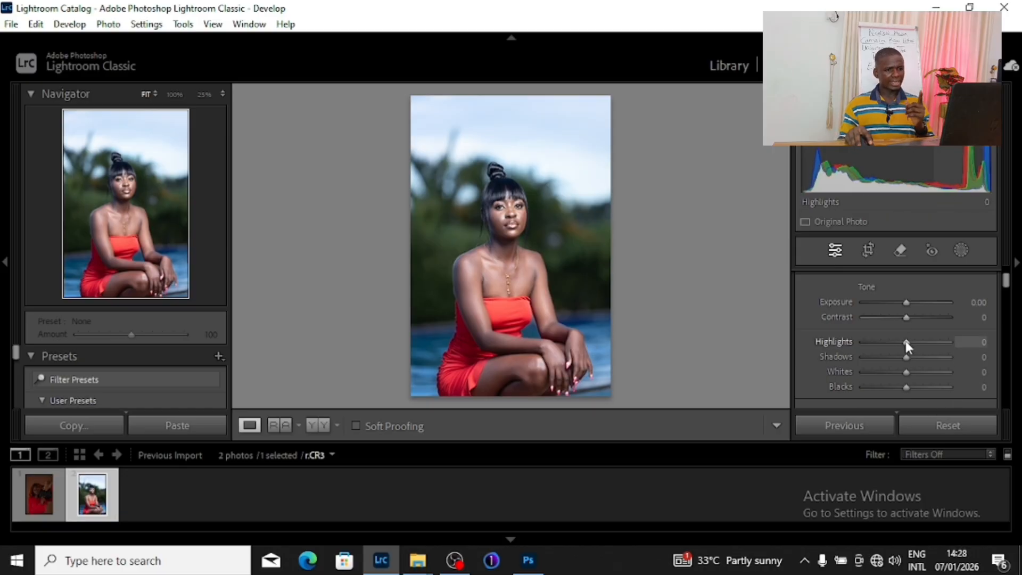
- Recover the bright areas of the poolside portrait with highlights at -89, whites at -95 and blacks at -18
{"action": "left_click_drag", "start_coordinate": [905, 341], "coordinate": [841, 348]}
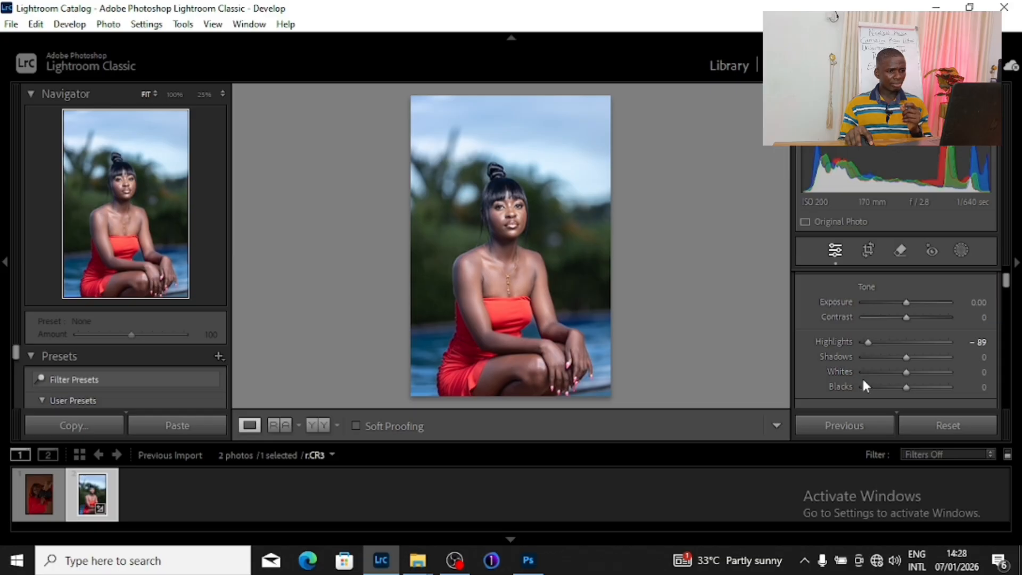
{"action": "left_click_drag", "start_coordinate": [899, 371], "coordinate": [863, 371]}
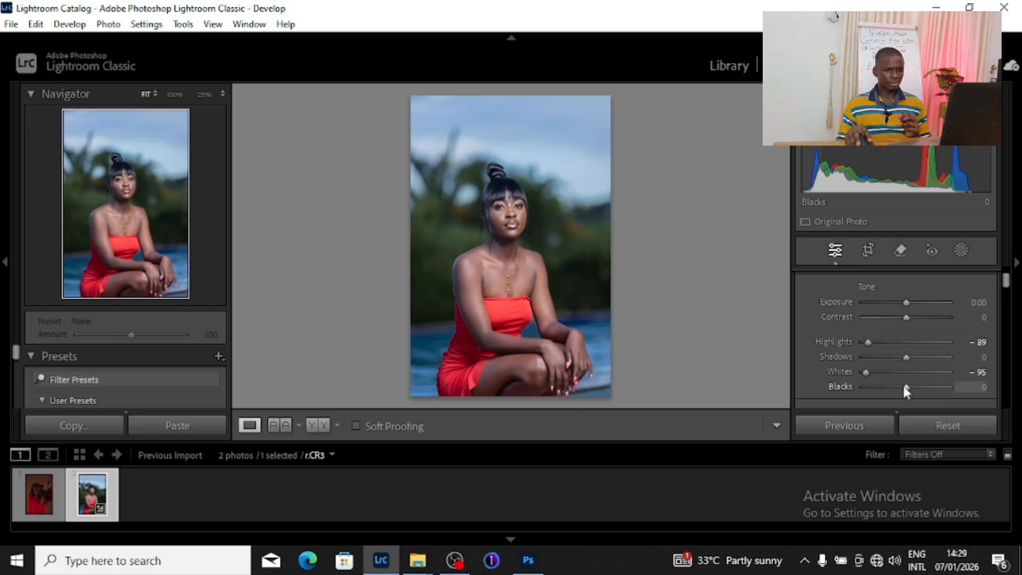
{"action": "left_click_drag", "start_coordinate": [904, 386], "coordinate": [899, 385]}
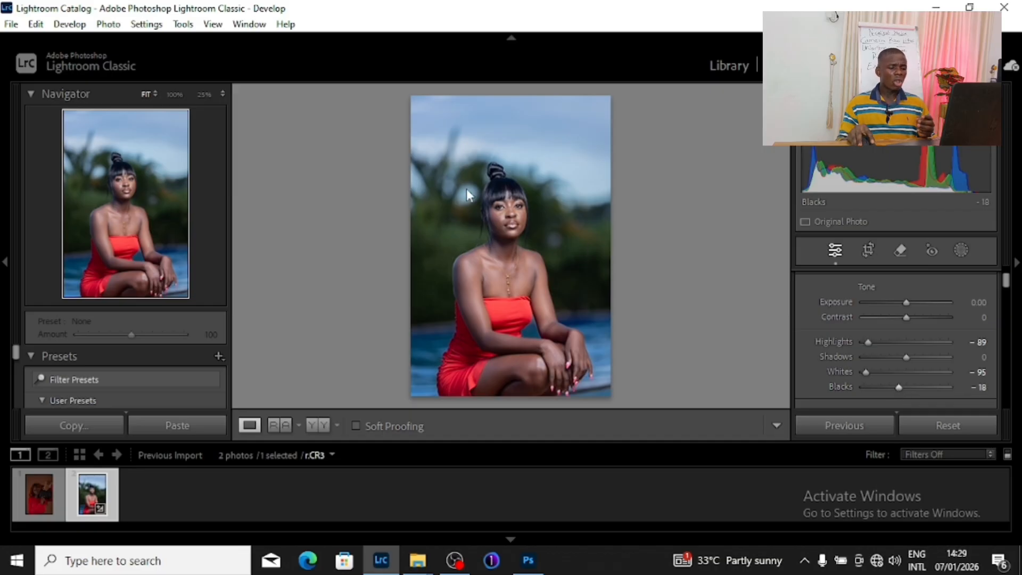
- Set the poolside portrait's exposure to +0.35, judging it on the face up close, and its shadows to -19
{"action": "left_click", "coordinate": [511, 216]}
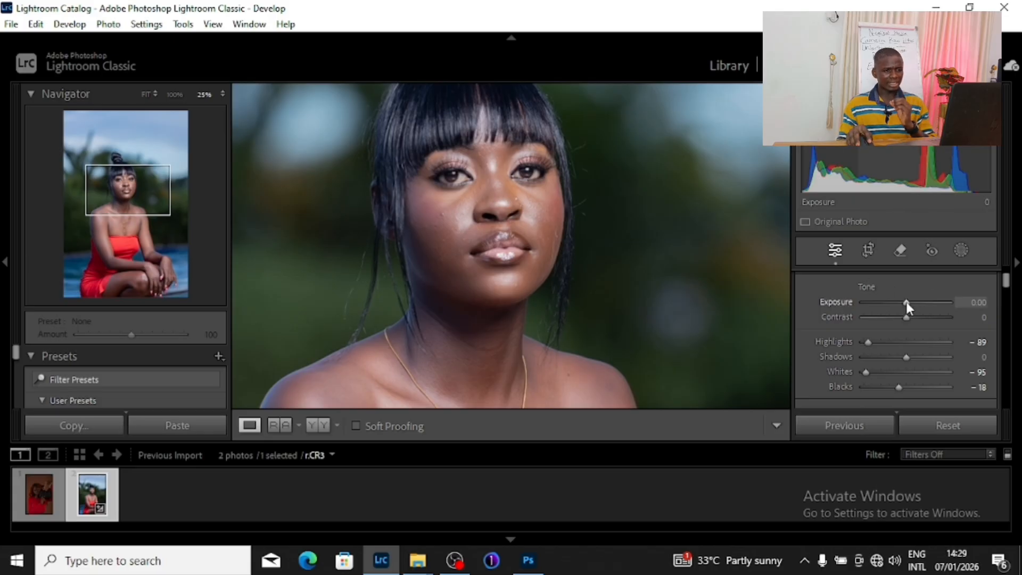
{"action": "left_click_drag", "start_coordinate": [905, 302], "coordinate": [909, 302]}
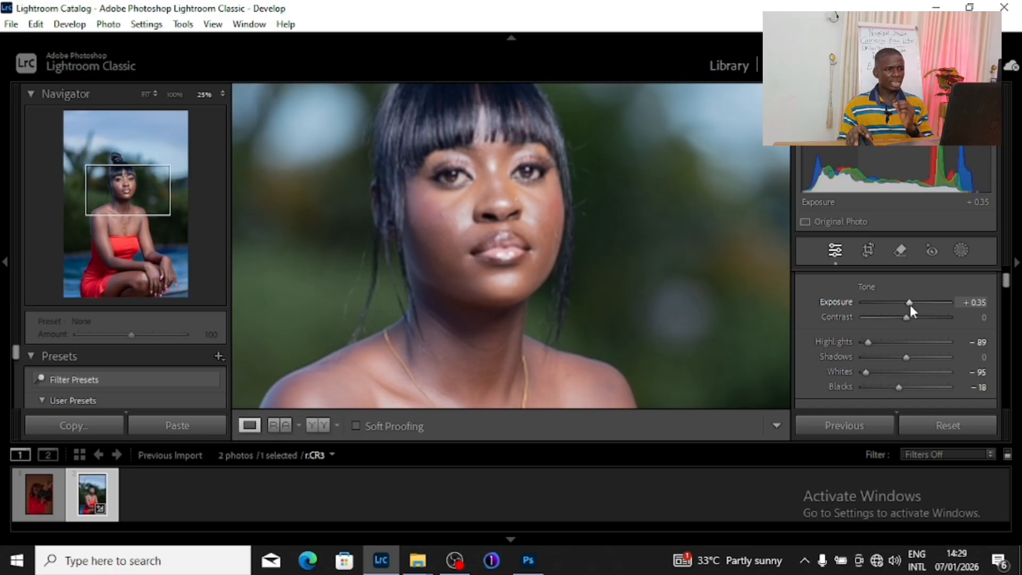
{"action": "left_click", "coordinate": [669, 268]}
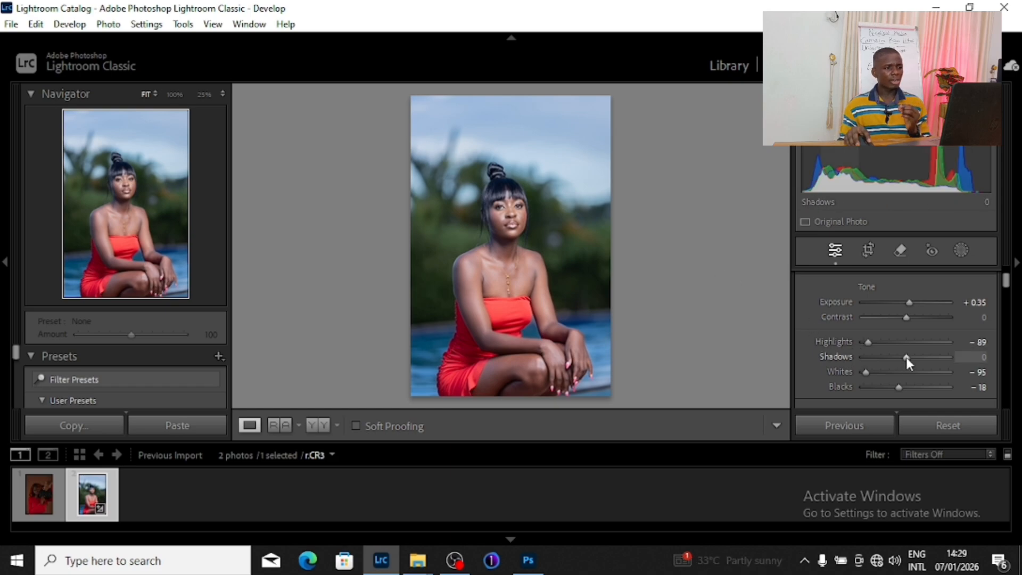
{"action": "left_click_drag", "start_coordinate": [906, 357], "coordinate": [897, 357]}
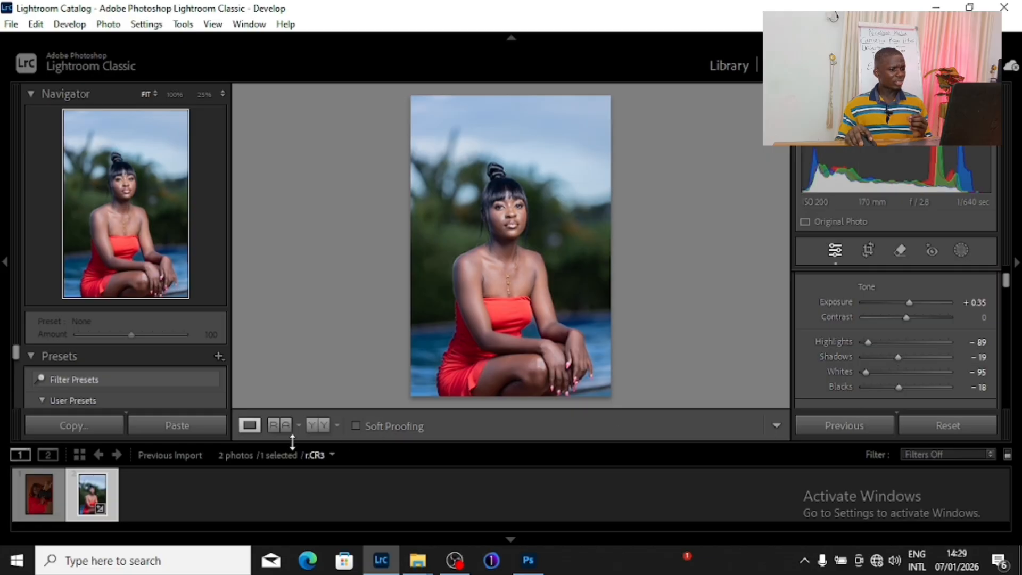
- Show the before and after versions side by side and compare the skin highlights on the face up close
{"action": "left_click", "coordinate": [320, 429]}
{"action": "scroll", "coordinate": [917, 367], "scroll_direction": "up", "scroll_amount": 4}
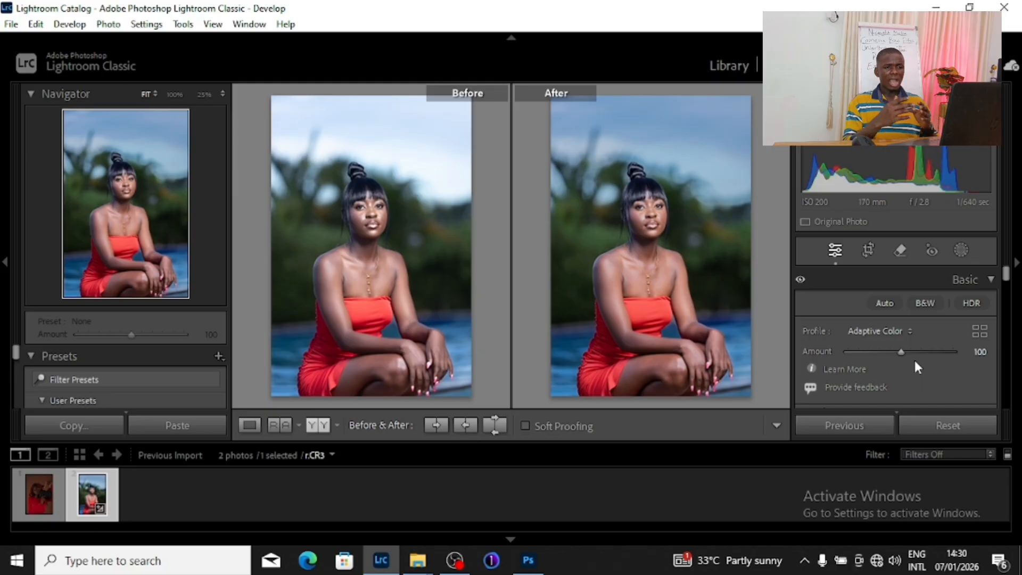
{"action": "scroll", "coordinate": [913, 357], "scroll_direction": "down", "scroll_amount": 4}
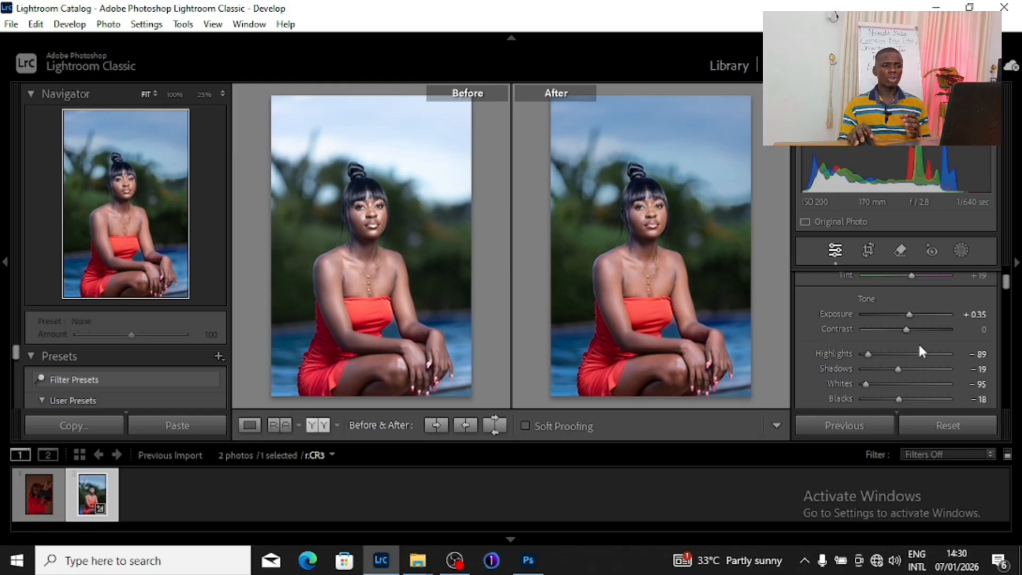
{"action": "left_click", "coordinate": [658, 231]}
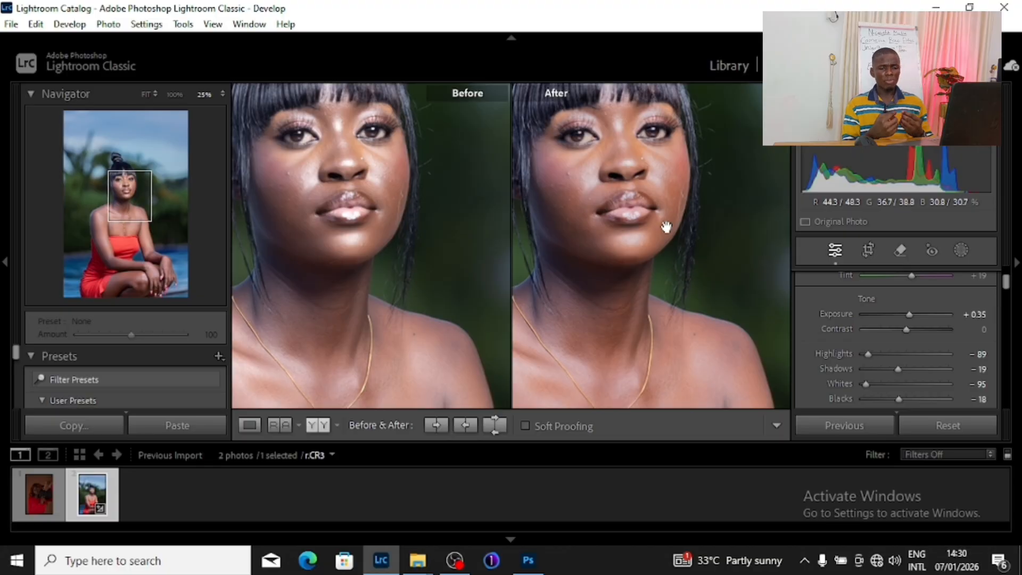
{"action": "left_click", "coordinate": [725, 264]}
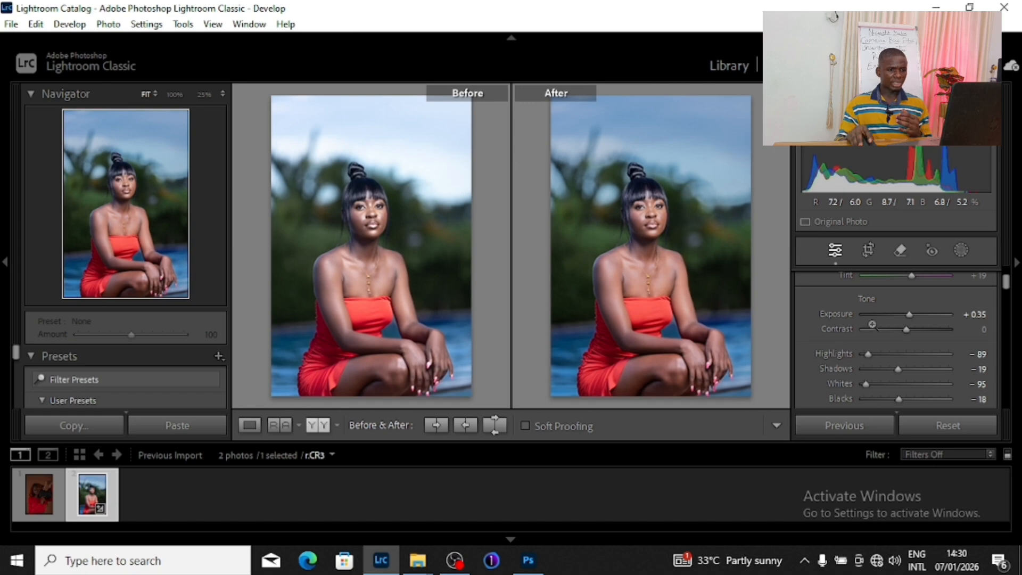
- Try the Adobe Color profile on the poolside portrait and settle on Adobe Landscape
{"action": "scroll", "coordinate": [924, 292], "scroll_direction": "up", "scroll_amount": 3}
{"action": "scroll", "coordinate": [915, 379], "scroll_direction": "down", "scroll_amount": 1}
{"action": "scroll", "coordinate": [872, 293], "scroll_direction": "up", "scroll_amount": 2}
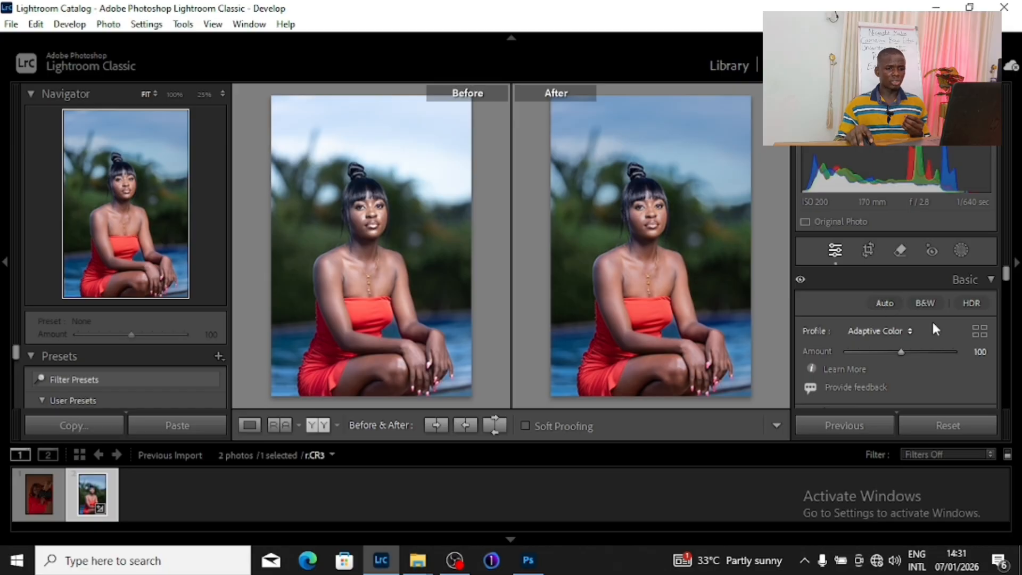
{"action": "left_click", "coordinate": [914, 334]}
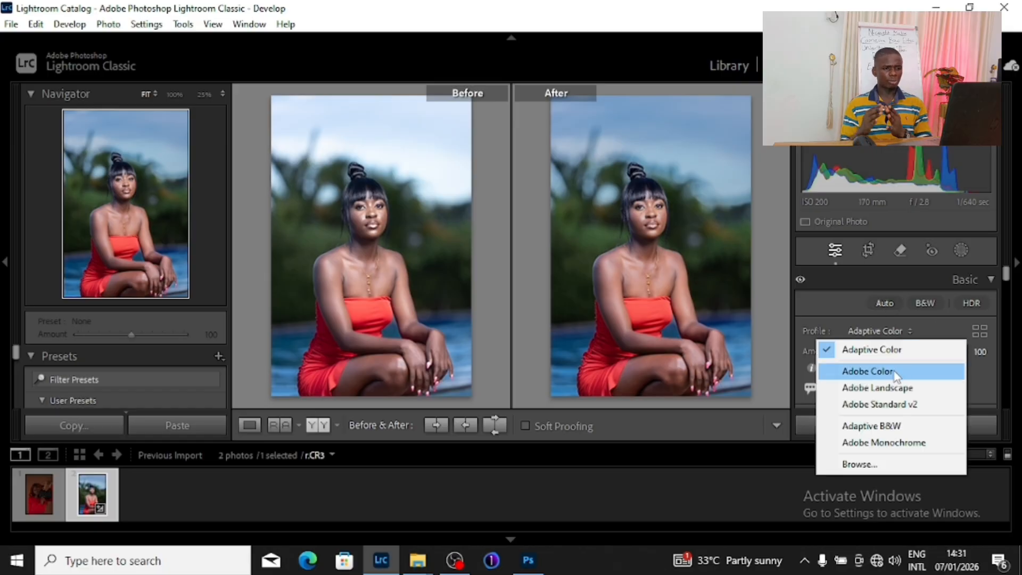
{"action": "left_click", "coordinate": [868, 371]}
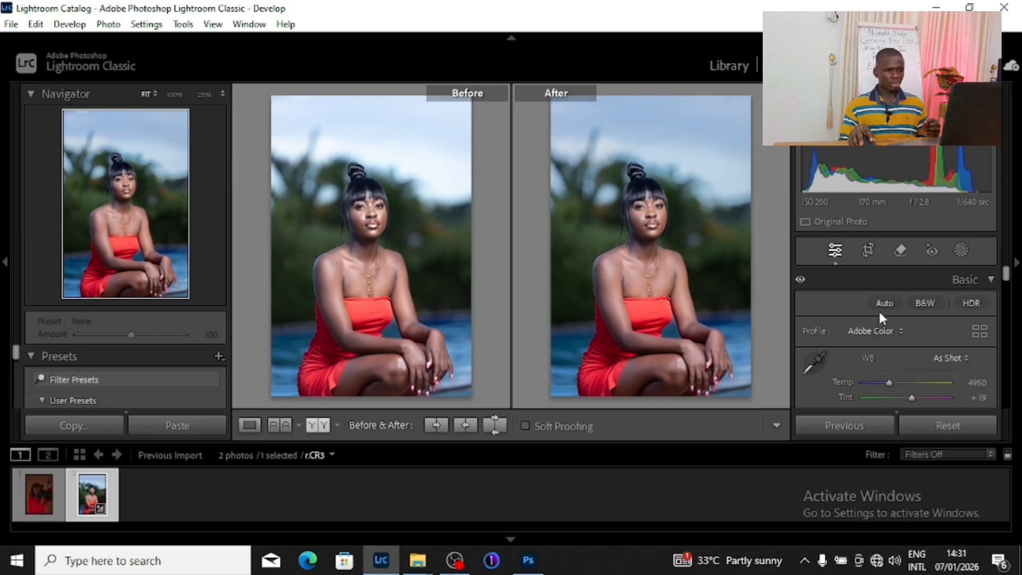
{"action": "left_click", "coordinate": [901, 332]}
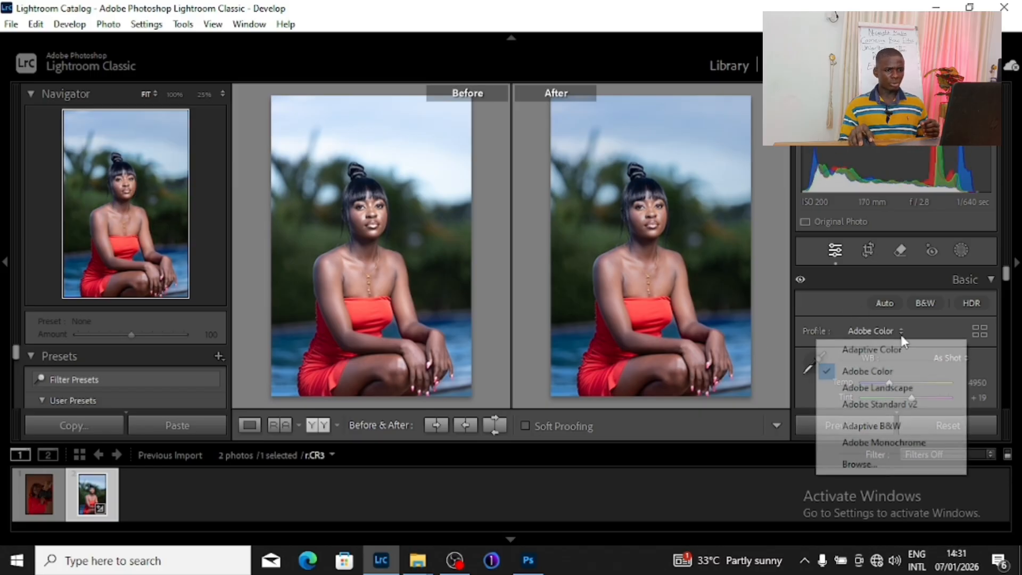
{"action": "left_click", "coordinate": [877, 388]}
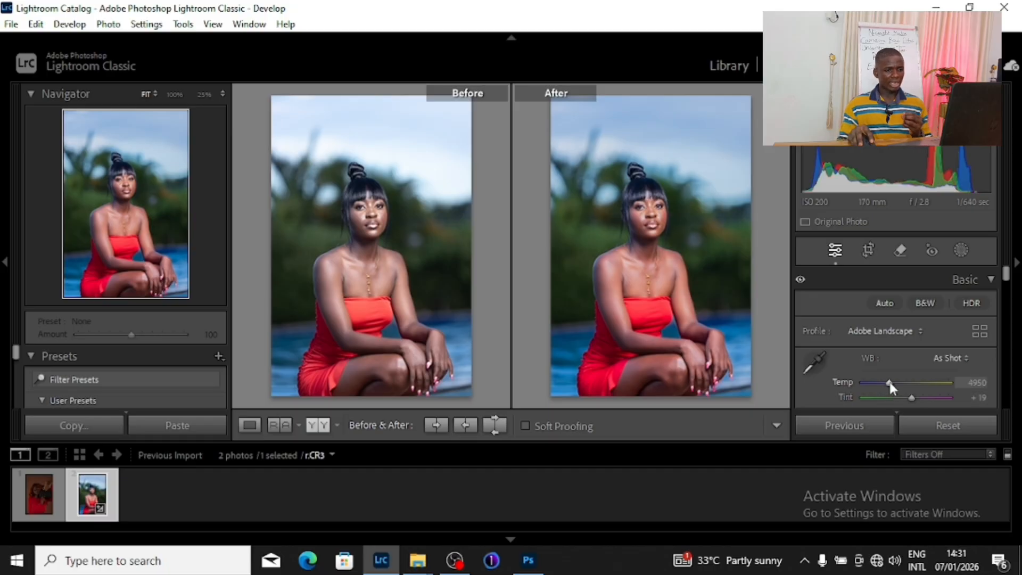
- Warm the poolside portrait by setting its white balance temperature to 5860, and check the skin tone on the face up close
{"action": "left_click_drag", "start_coordinate": [889, 379], "coordinate": [896, 379]}
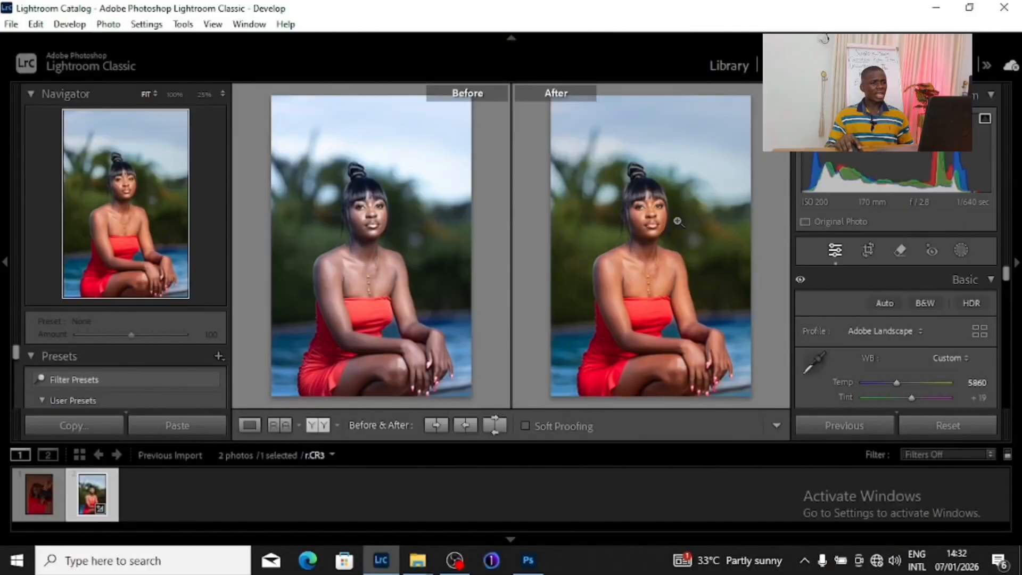
{"action": "left_click", "coordinate": [653, 218]}
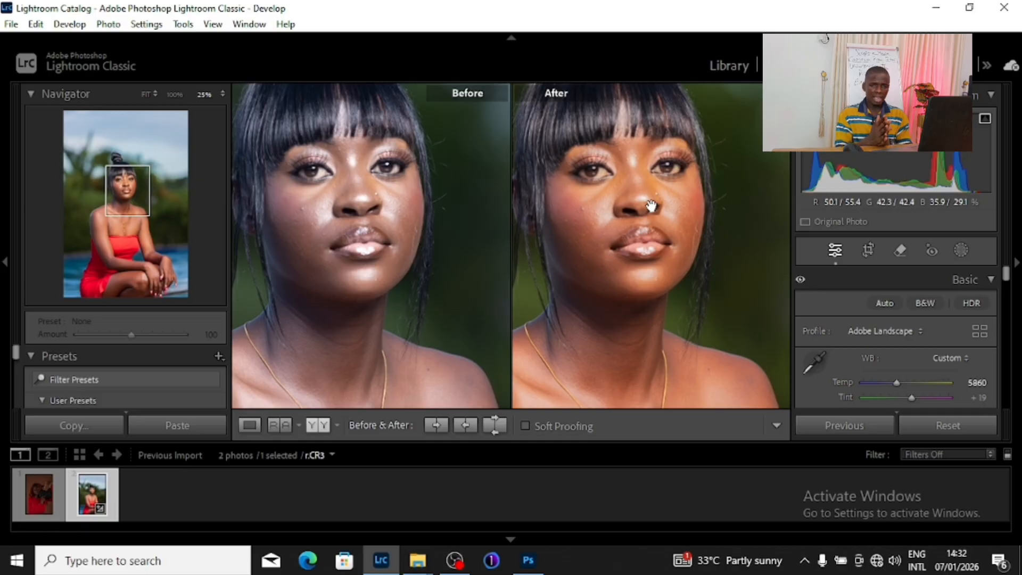
{"action": "left_click", "coordinate": [640, 243]}
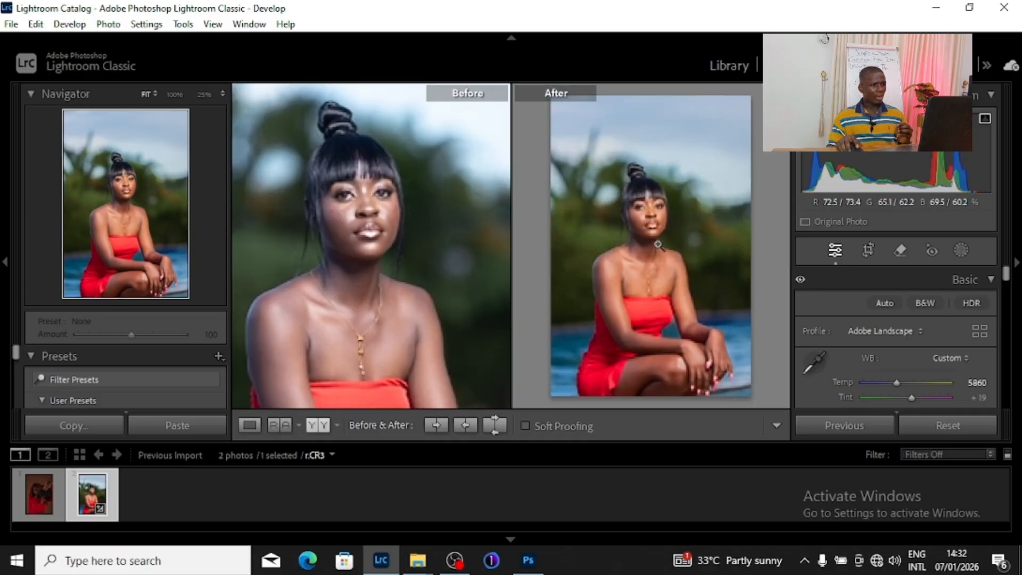
- Select the studio photo of the woman with the black handbag, set its exposure to +0.61 and inspect her face up close
{"action": "left_click", "coordinate": [38, 494]}
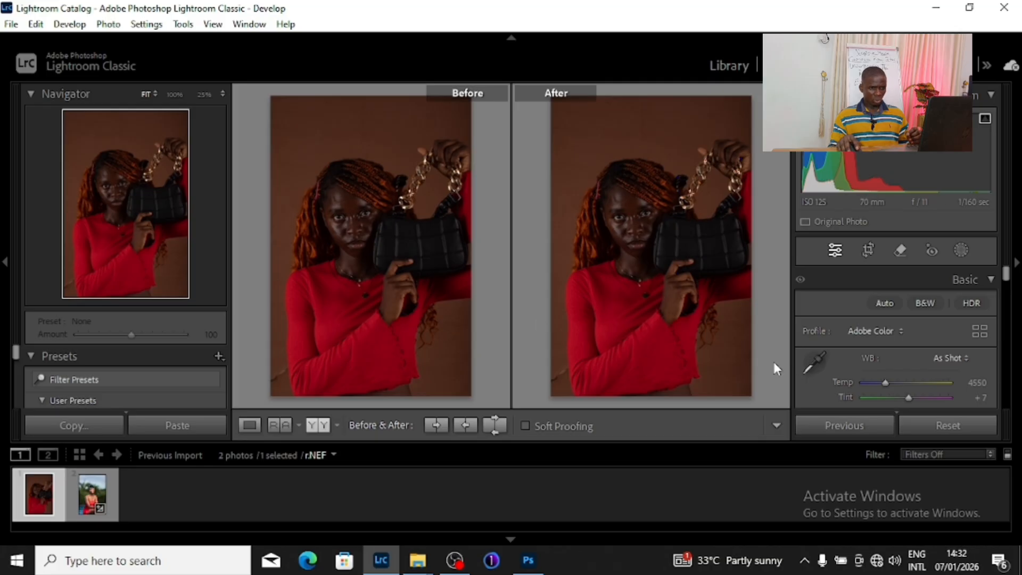
{"action": "scroll", "coordinate": [904, 328], "scroll_direction": "down", "scroll_amount": 3}
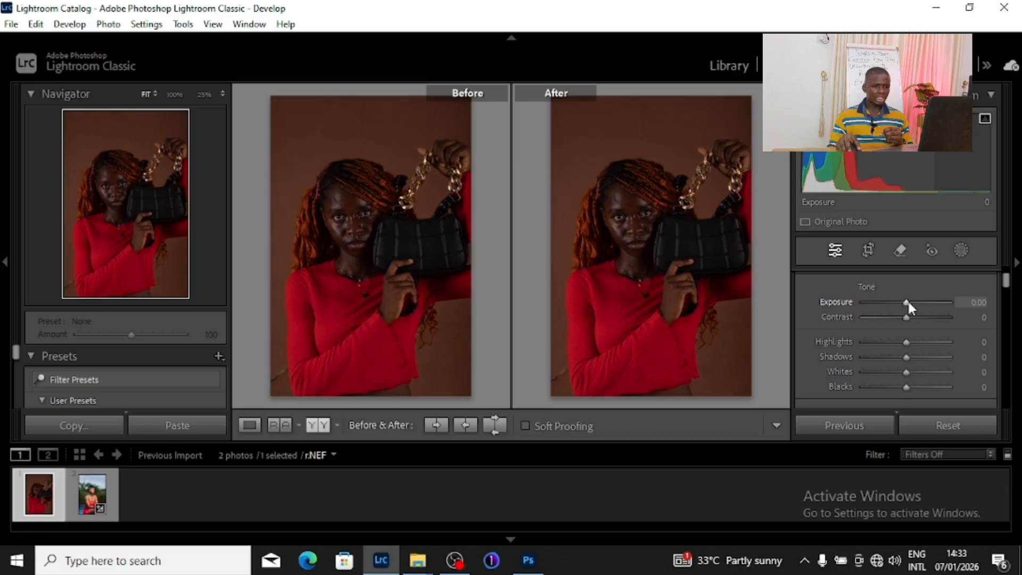
{"action": "left_click_drag", "start_coordinate": [909, 304], "coordinate": [913, 305]}
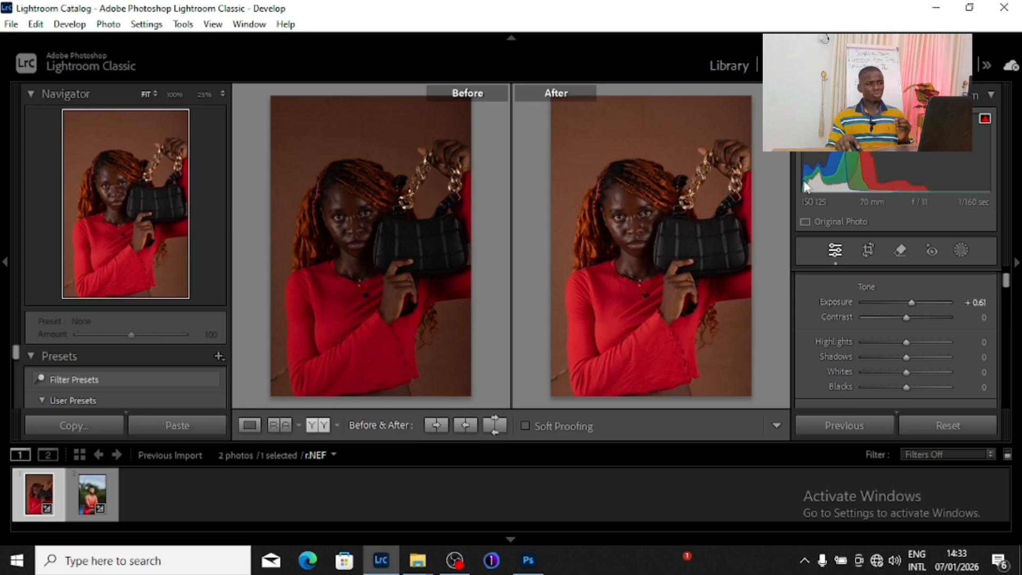
{"action": "left_click", "coordinate": [639, 266]}
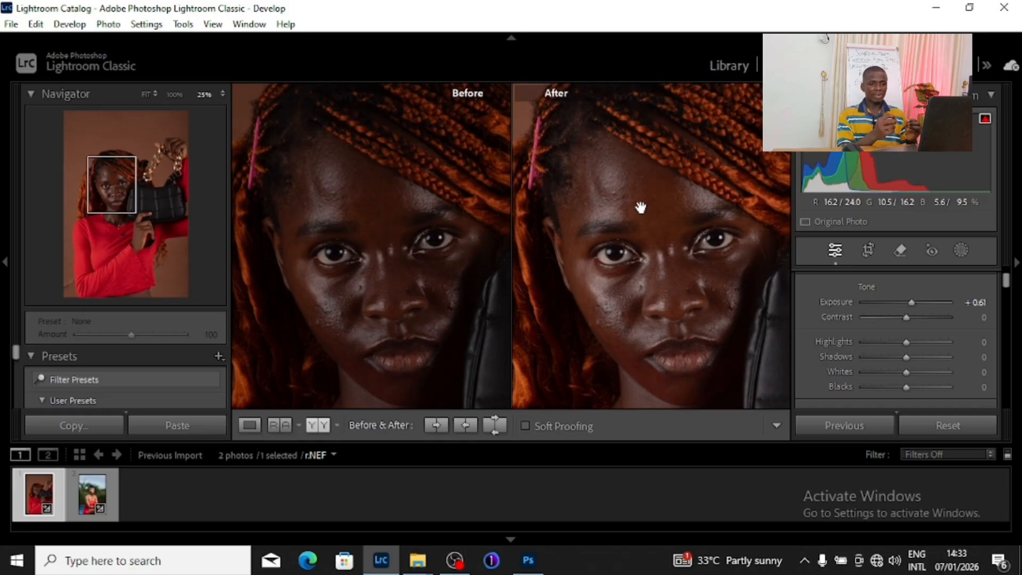
{"action": "left_click", "coordinate": [672, 218]}
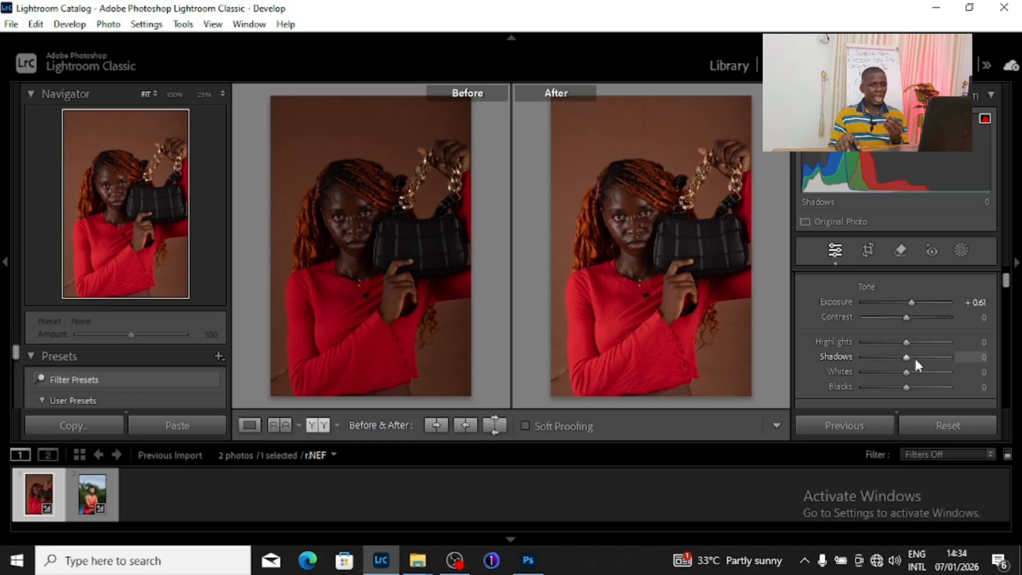
- Set the studio photo's shadows to +77, whites to -23, contrast to +9 and exposure to +0.70
{"action": "left_click_drag", "start_coordinate": [907, 355], "coordinate": [940, 355]}
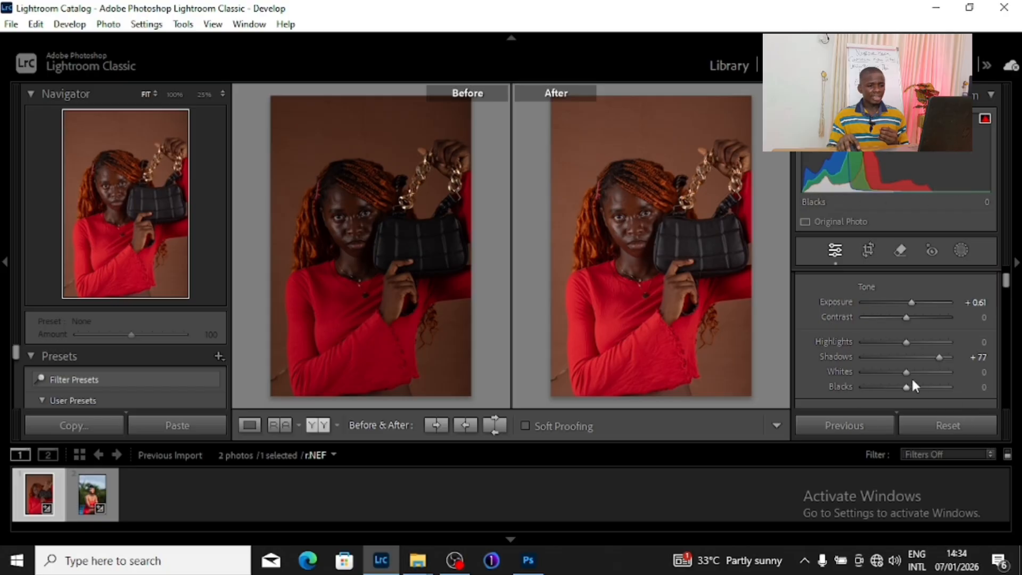
{"action": "left_click_drag", "start_coordinate": [906, 375], "coordinate": [897, 382]}
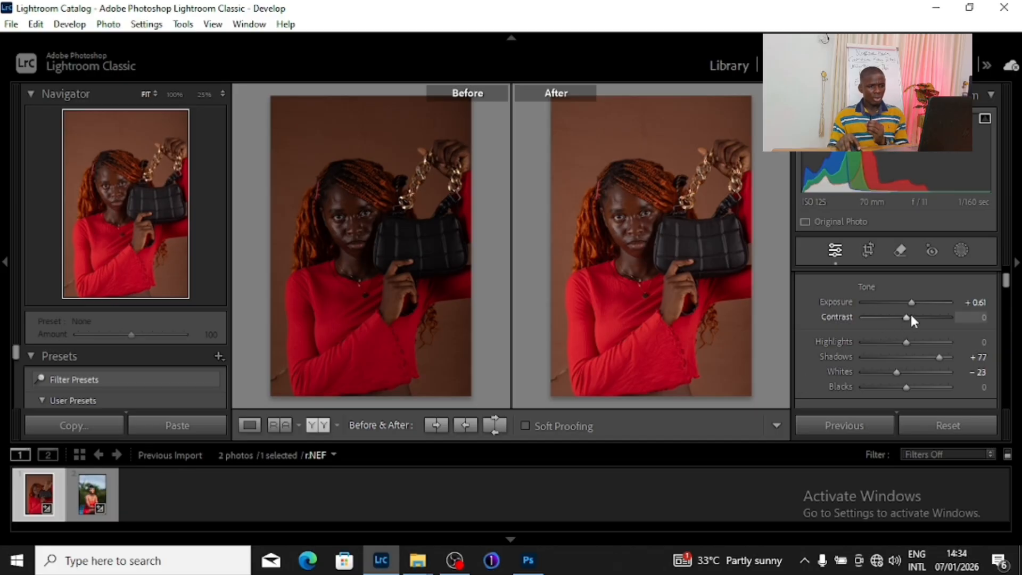
{"action": "left_click_drag", "start_coordinate": [911, 317], "coordinate": [915, 317]}
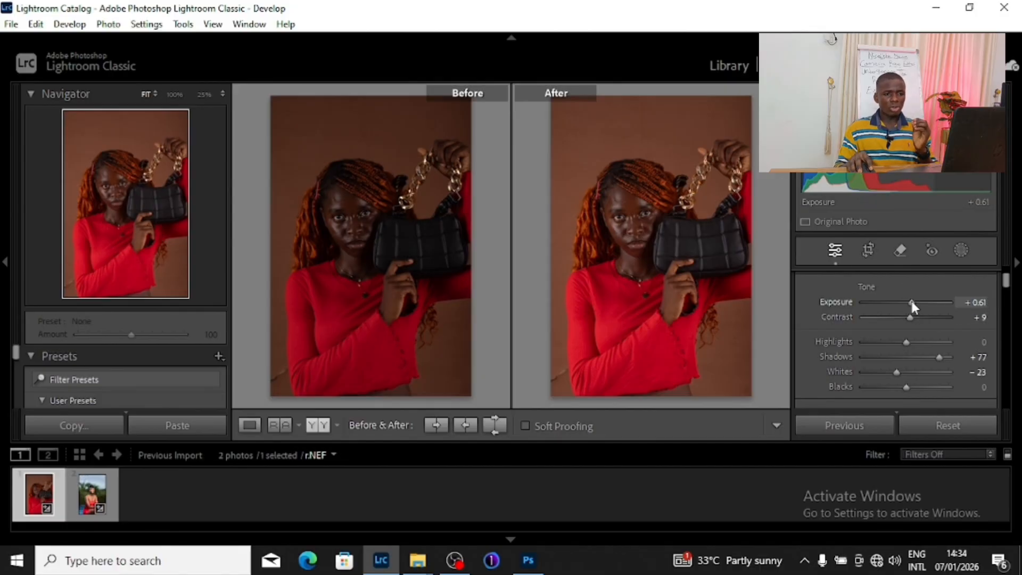
{"action": "left_click_drag", "start_coordinate": [912, 303], "coordinate": [914, 306]}
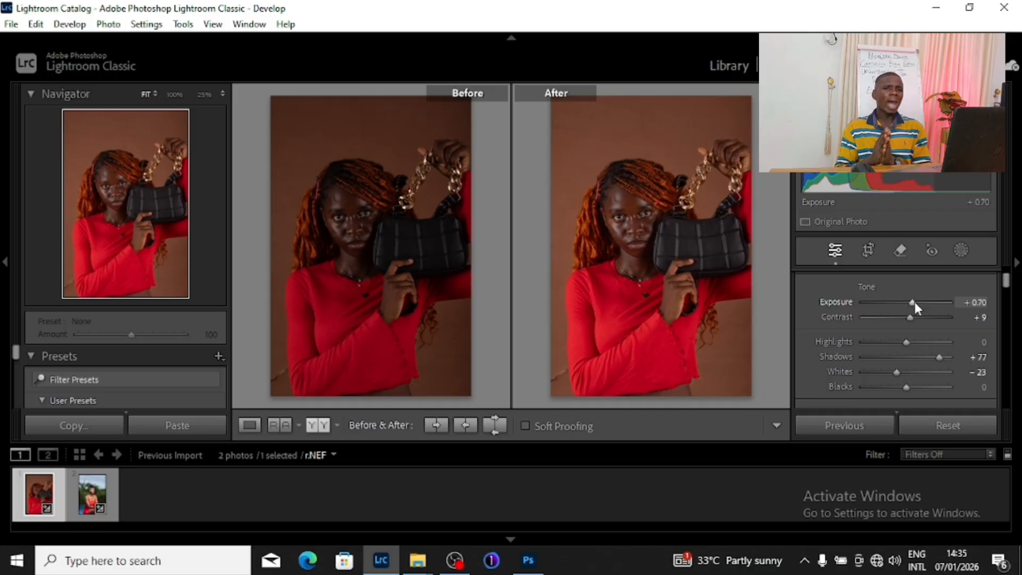
- Switch back to the poolside portrait of the woman in the red strapless dress
{"action": "left_click", "coordinate": [80, 495]}
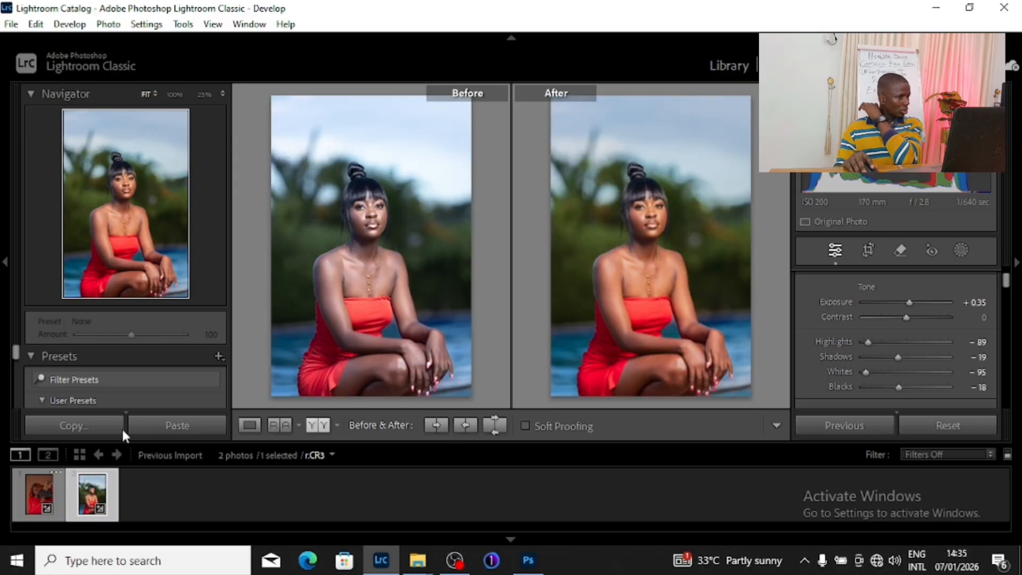